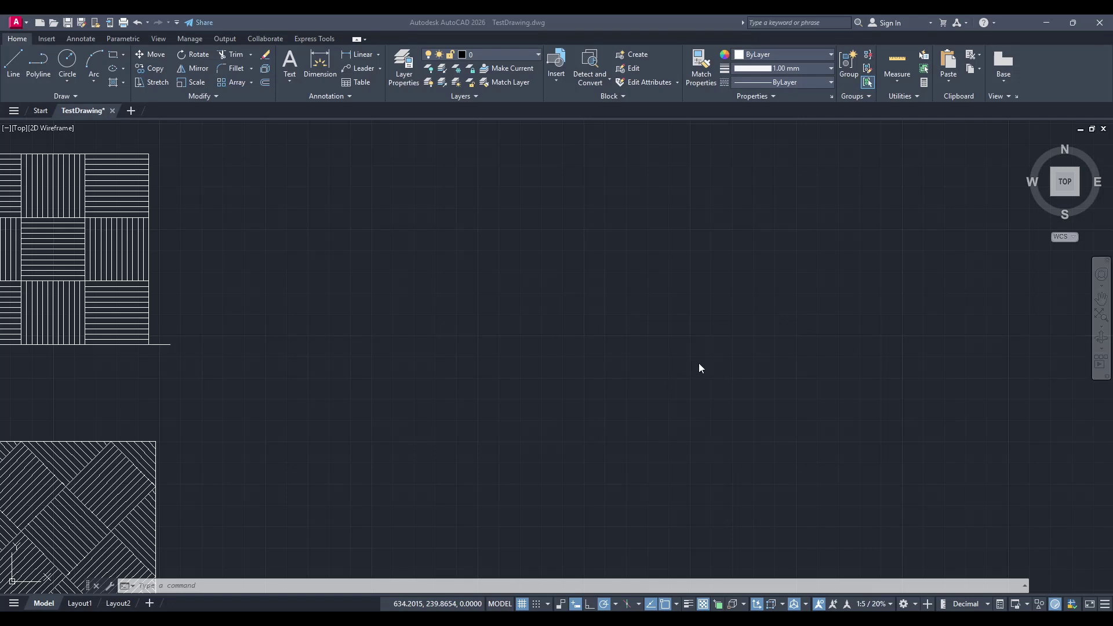
Step: Pan and zoom the view to an empty area away from the hatch samples
mouse_move(566, 350)
middle_mouse_down()
mouse_move(514, 318)
mouse_move(461, 314)
middle_mouse_up()
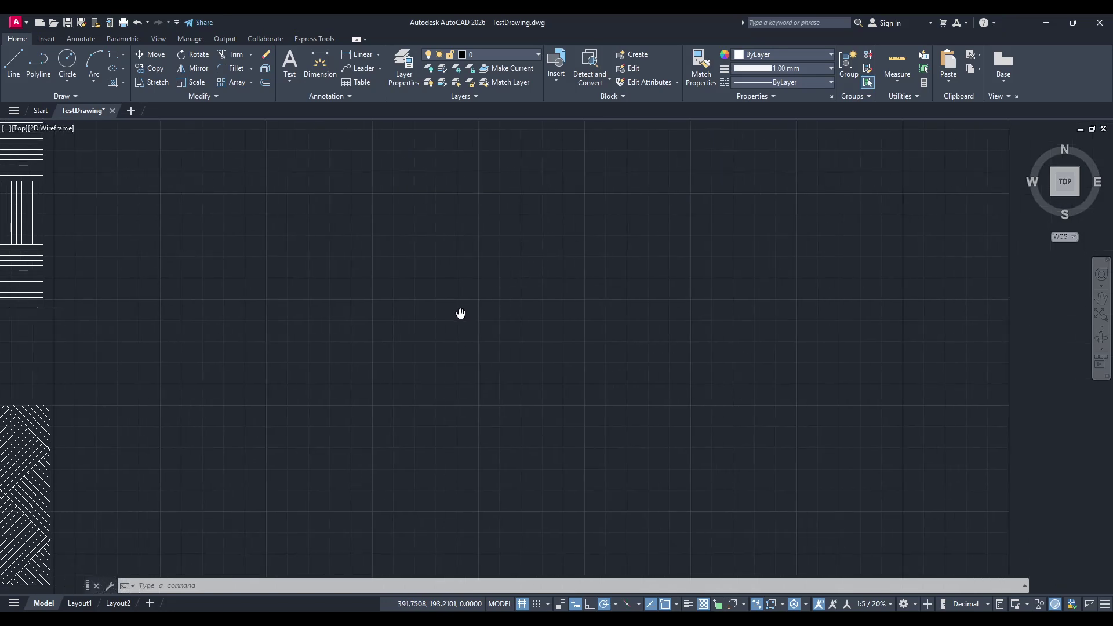
scroll(474, 325, "up", 2)
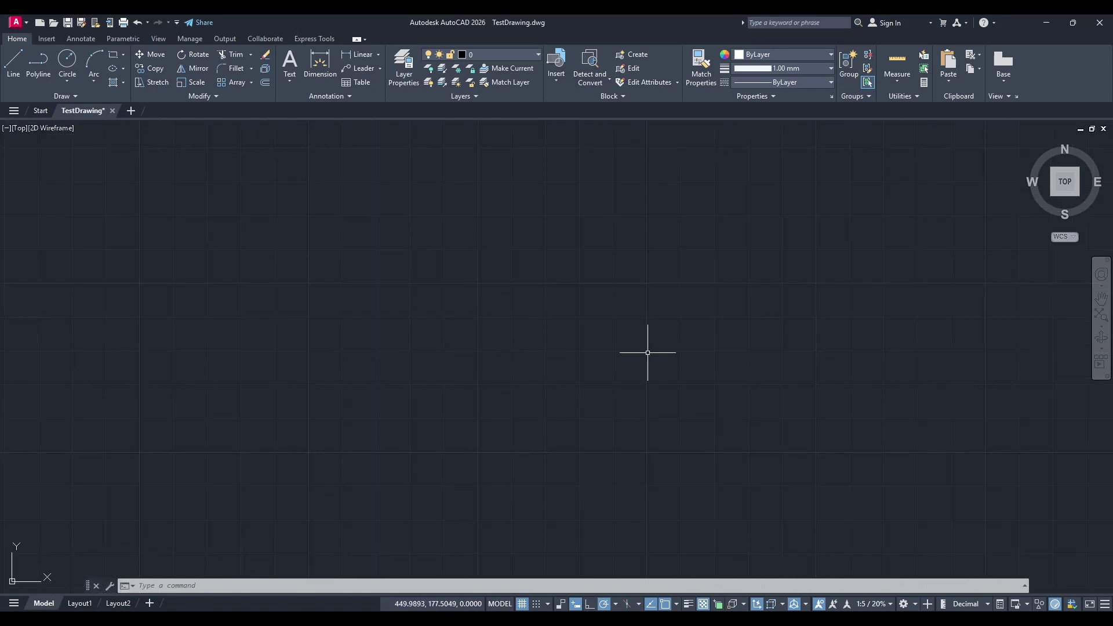
middle_click_drag(533, 386, 551, 386)
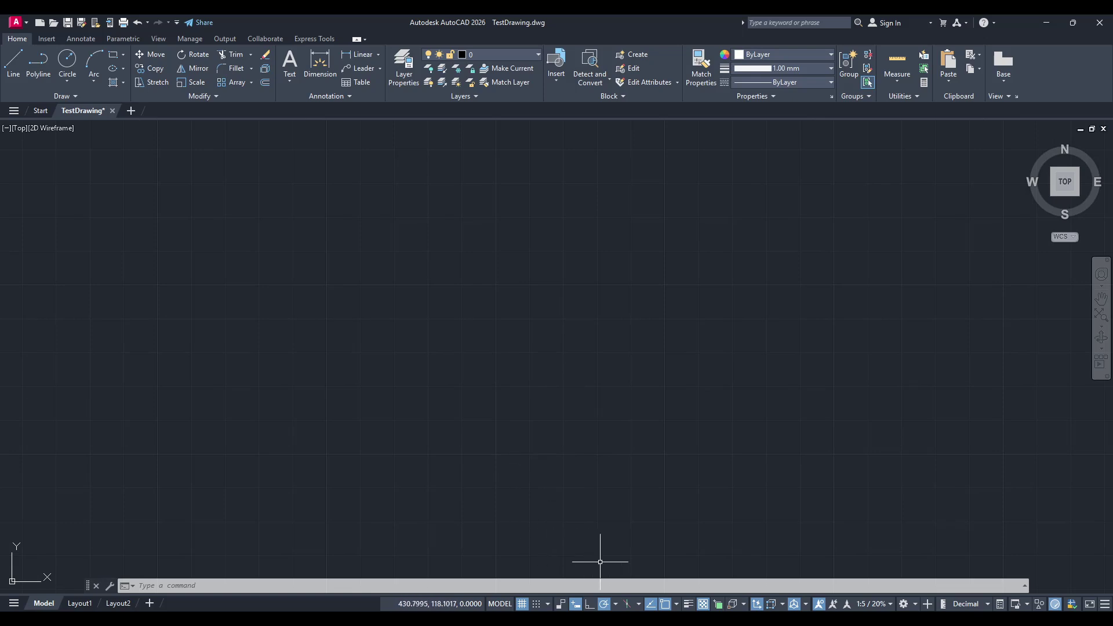
Step: Bring the Notepad coordinate list forward and try an edit on the first line, leaving it unchanged
mouse_move(595, 619)
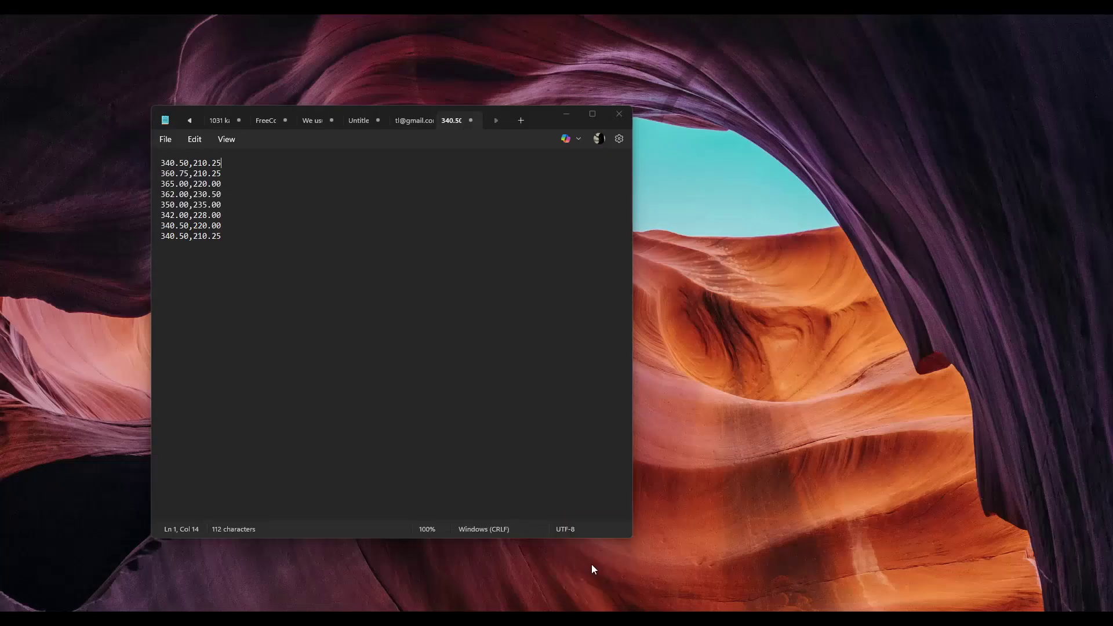
left_click(592, 565)
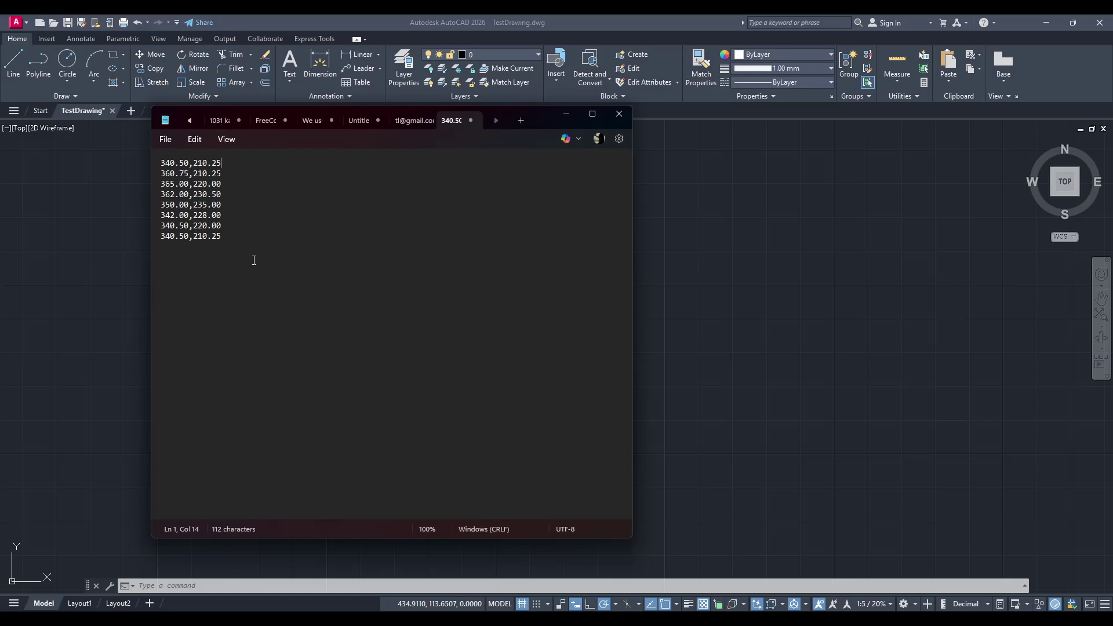
left_click_drag(242, 241, 150, 154)
left_click(177, 164)
left_click_drag(228, 164, 150, 163)
left_click(229, 164)
key("Return")
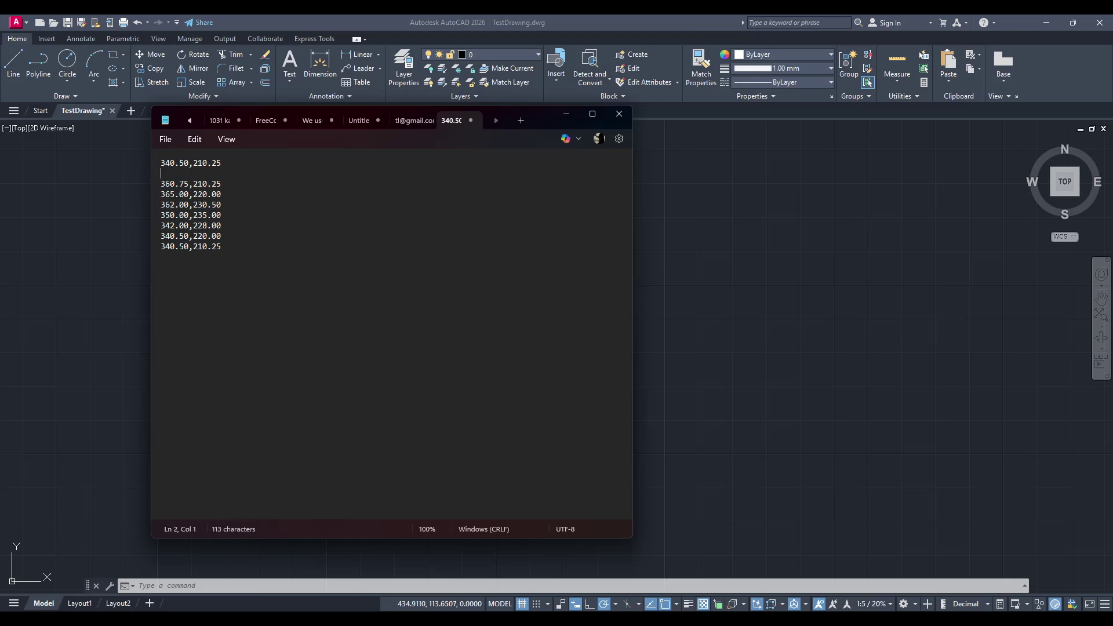
key("BackSpace")
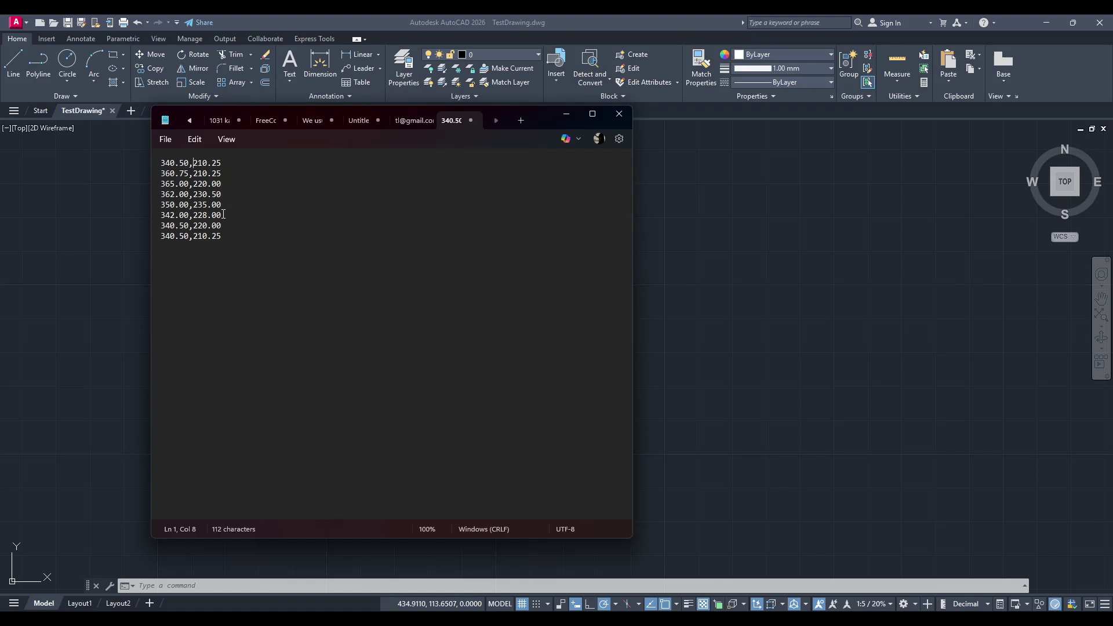
Step: Copy all eight coordinate lines to the clipboard and return to AutoCAD
left_click_drag(229, 238, 142, 146)
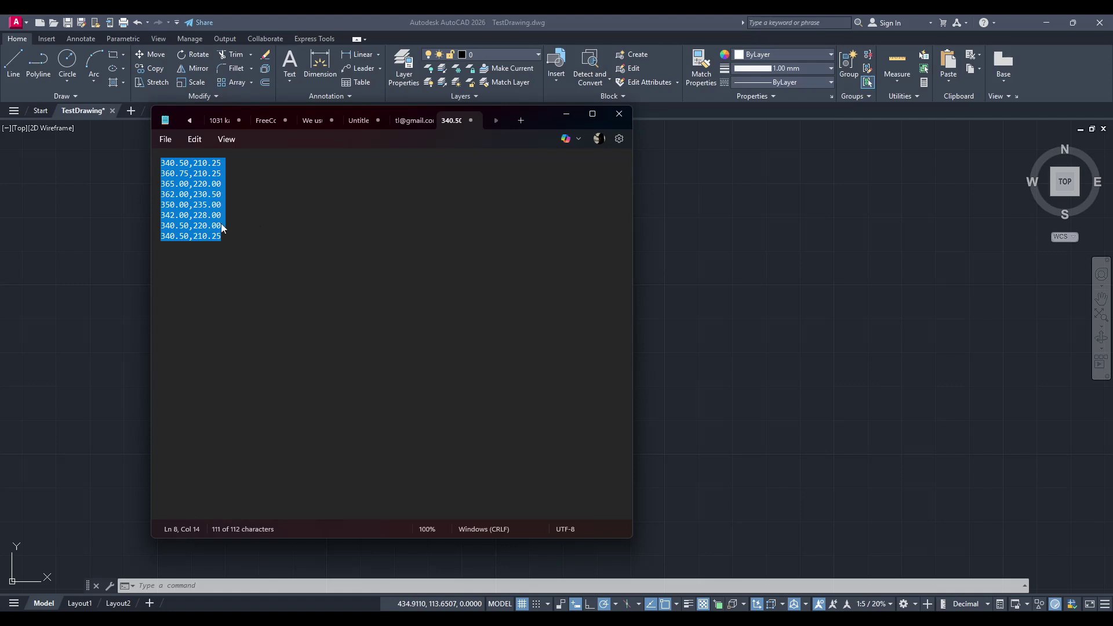
right_click(205, 215)
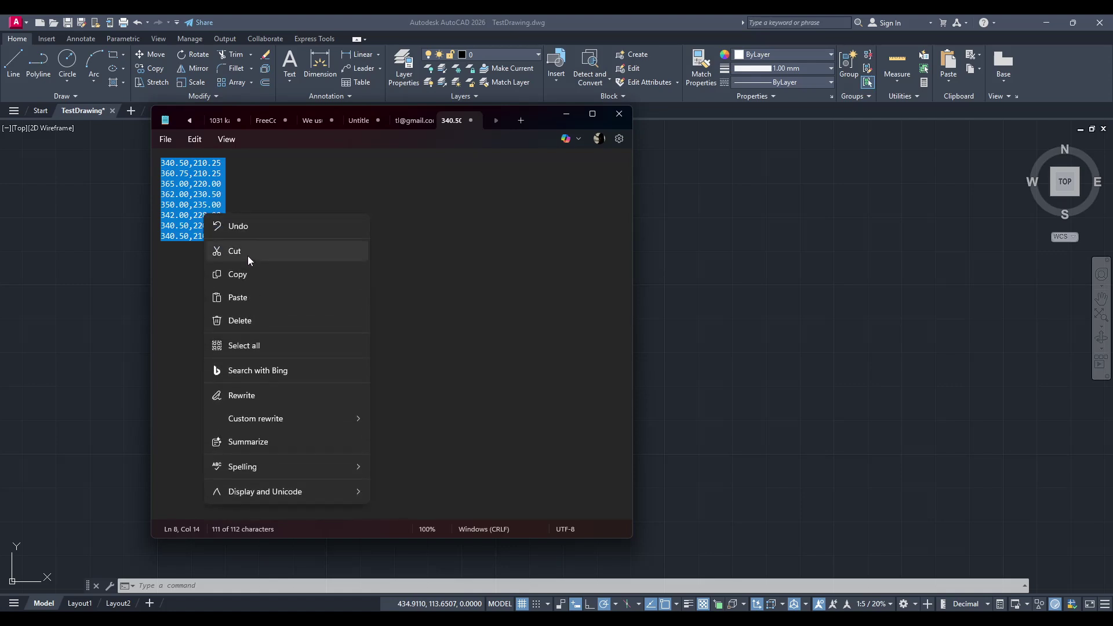
left_click(255, 274)
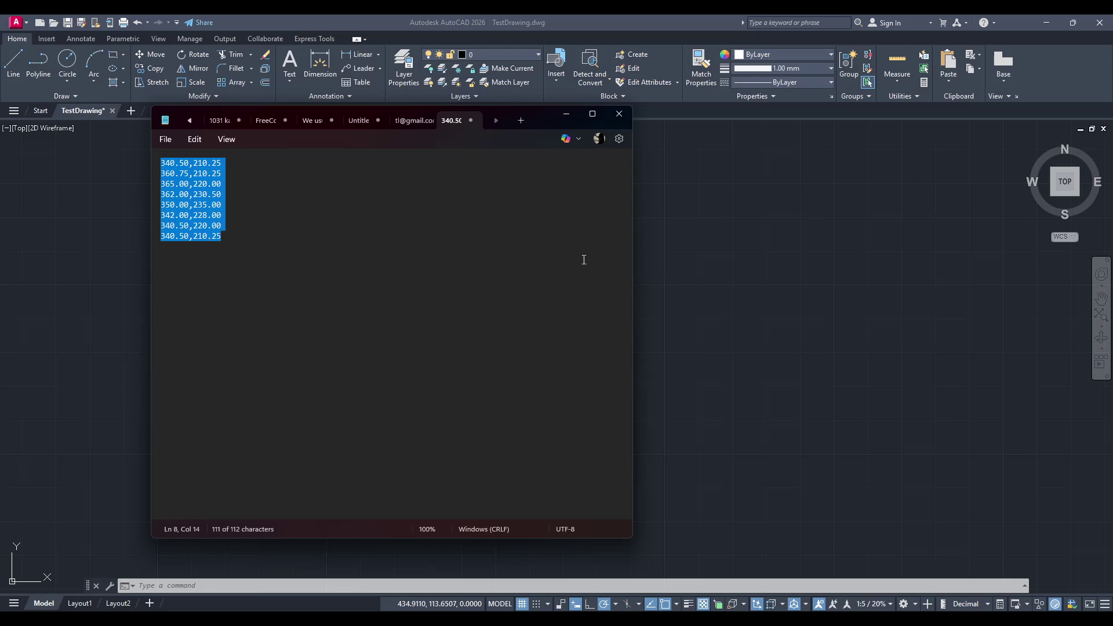
left_click(725, 268)
Step: Start a PLINE polyline and bring up the command line's paste options for the coordinates
middle_click_drag(539, 338, 530, 315)
middle_click_drag(432, 294, 512, 298)
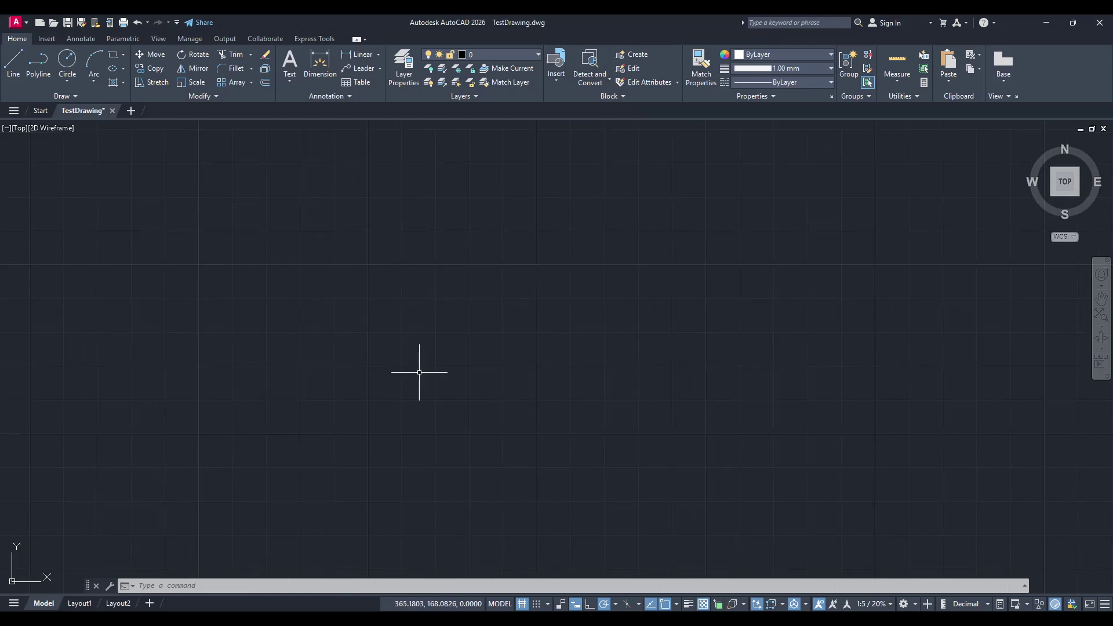
left_click(303, 584)
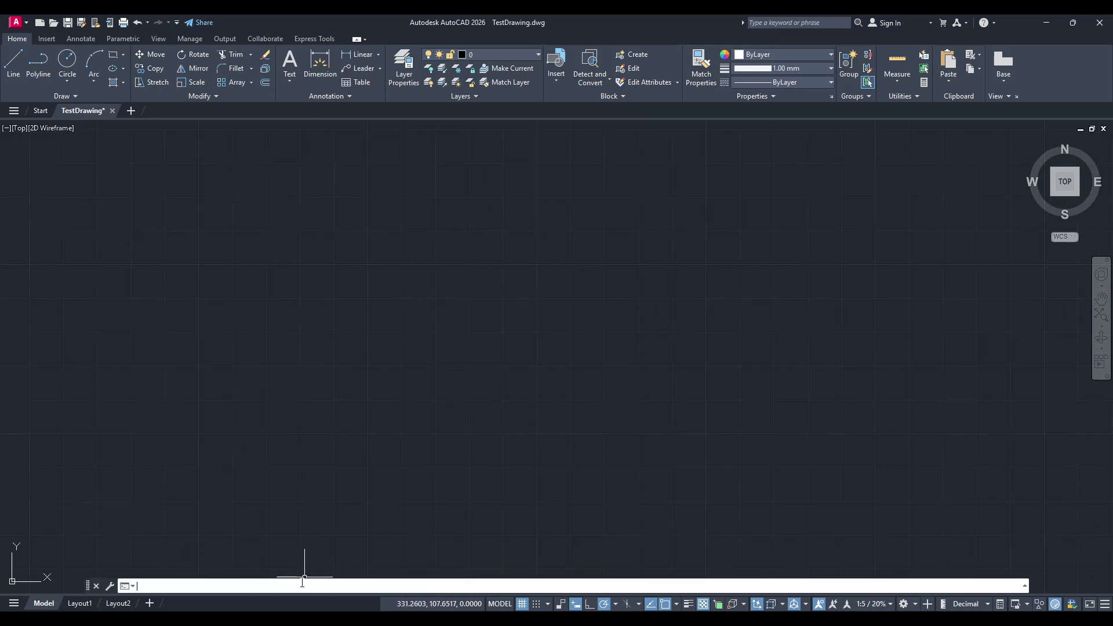
type("PLINE")
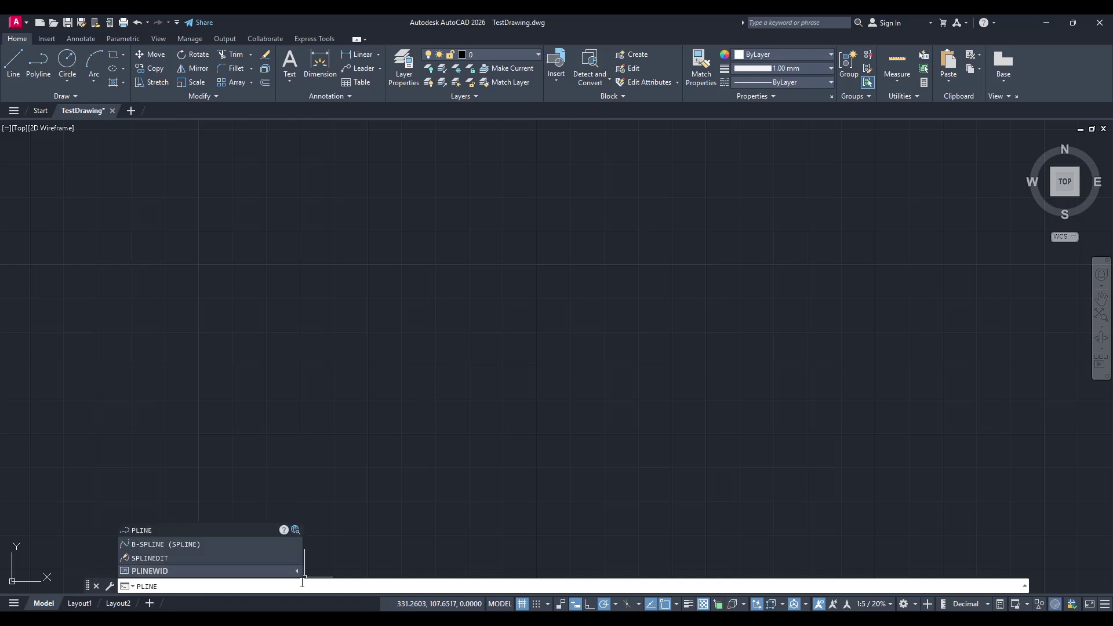
key("Return")
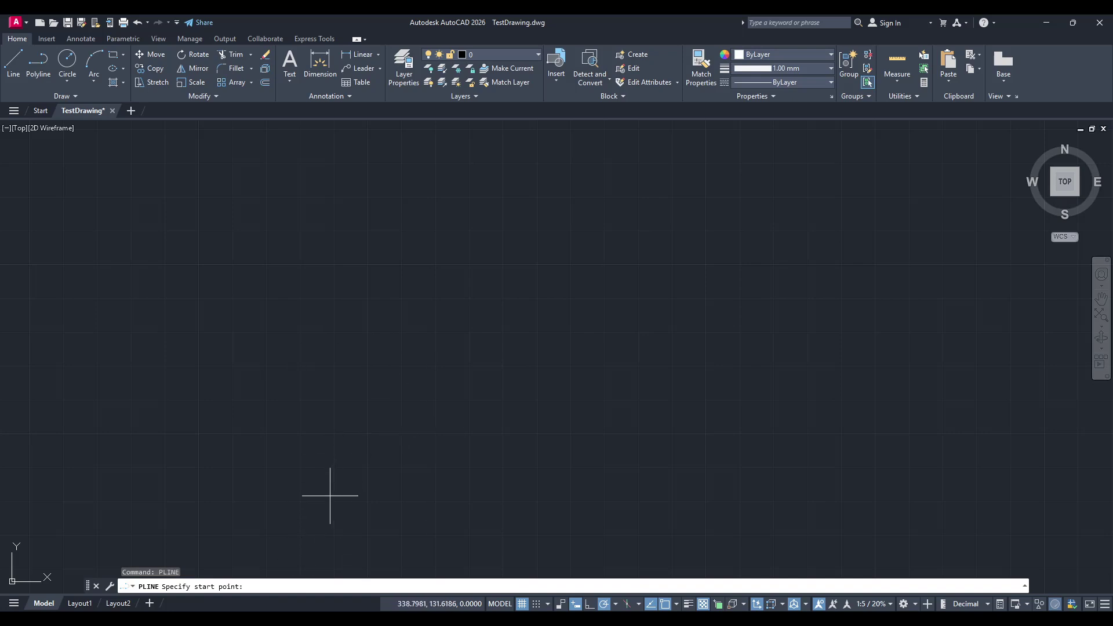
scroll(332, 492, "down", 3)
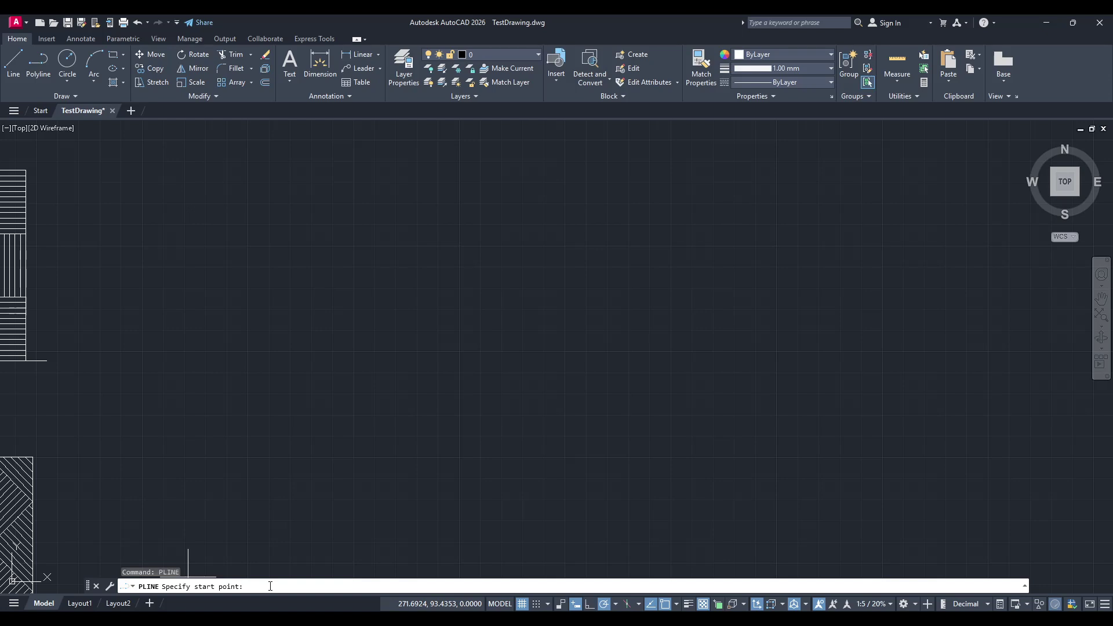
right_click(271, 586)
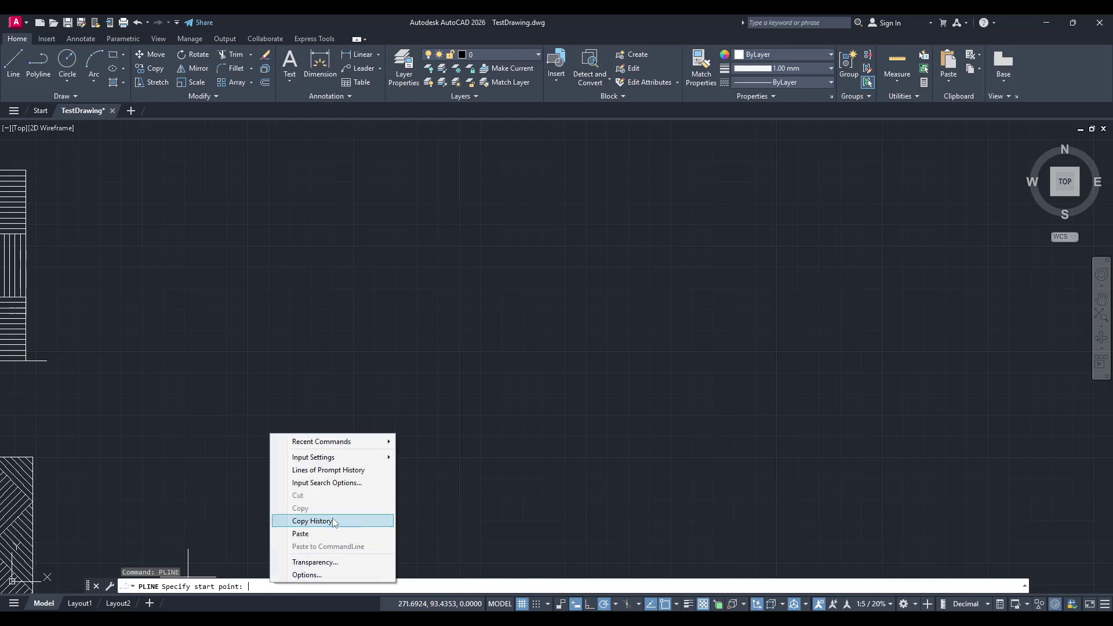
Step: Paste the copied coordinates into PLINE to draw the plot outline, then end the command
left_click(318, 532)
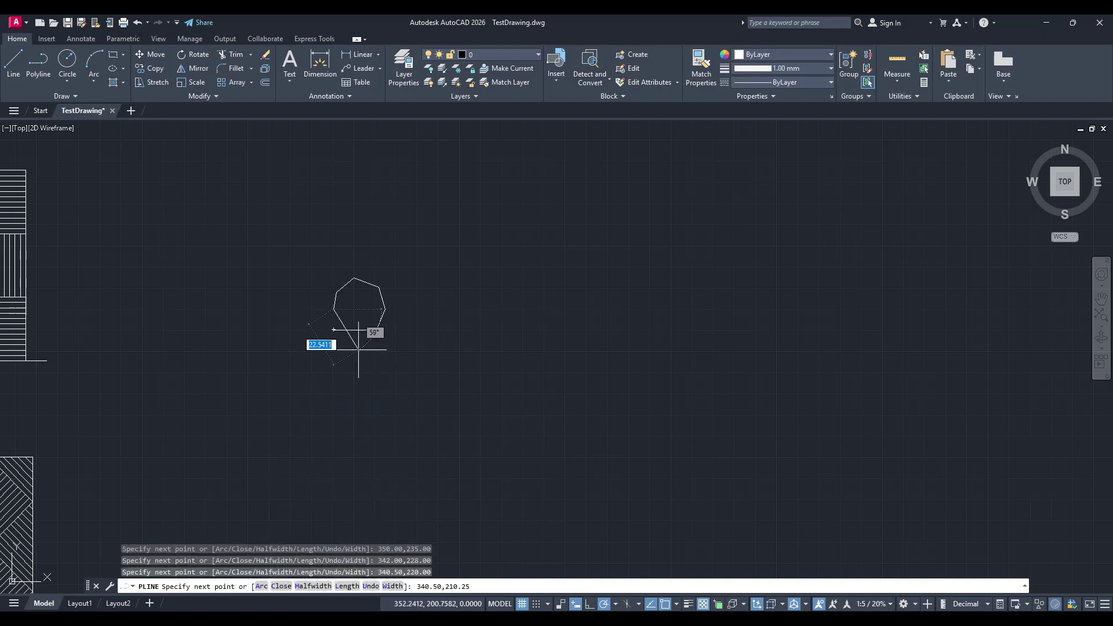
scroll(337, 344, "up", 2)
scroll(337, 344, "up", 3)
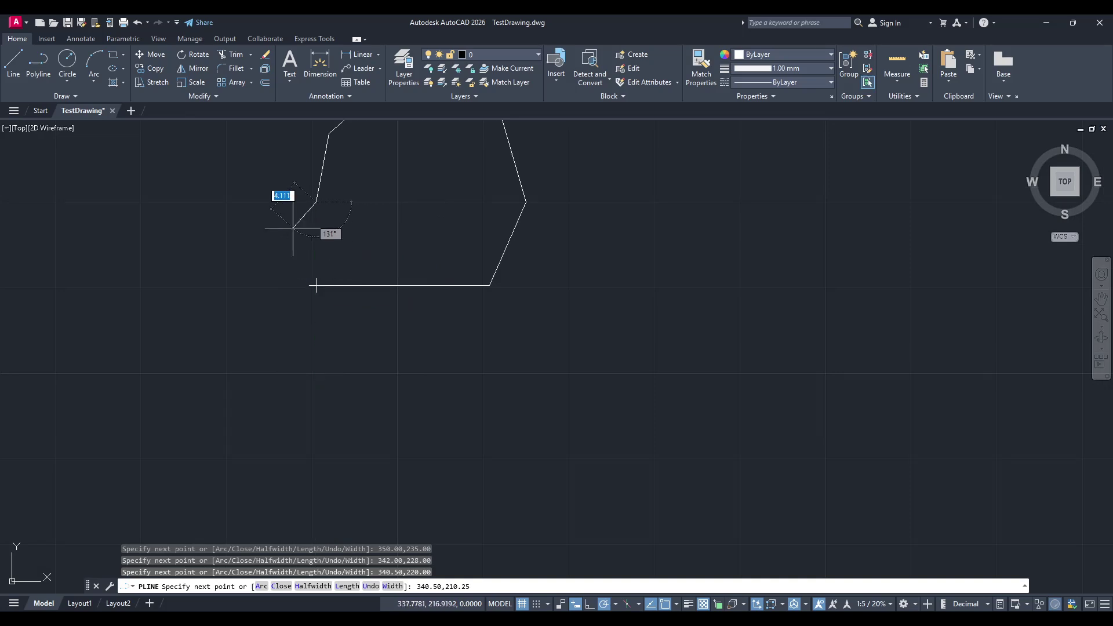
key("Escape")
Step: Draw a line from the bottom-left vertex up to the left vertex to close the outline
scroll(348, 325, "down", 2)
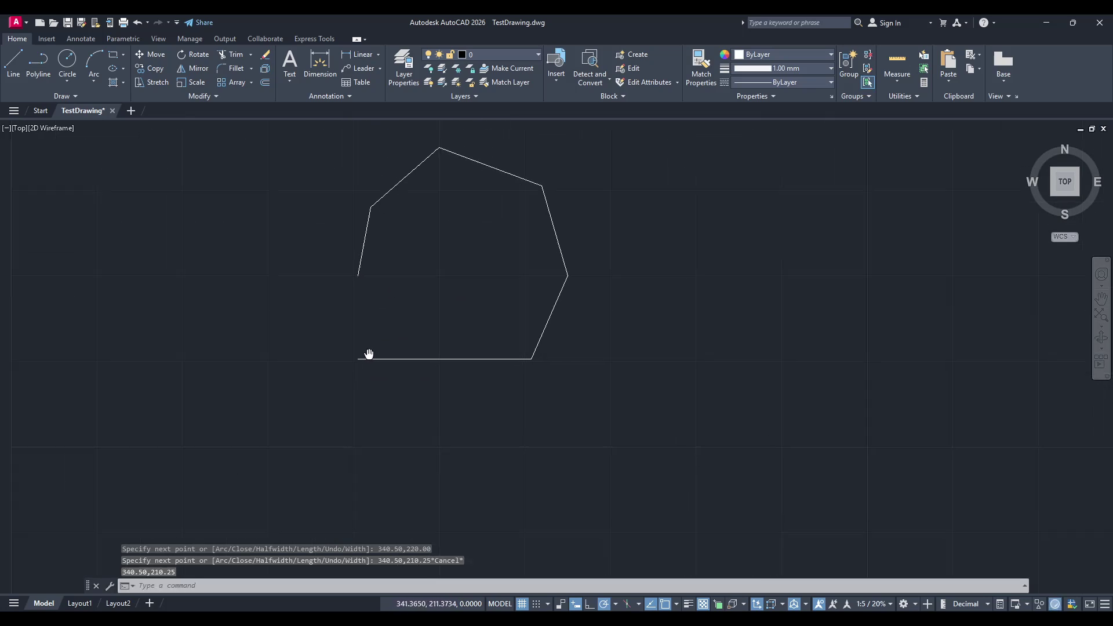
scroll(366, 373, "up", 4)
type("1")
key("Return")
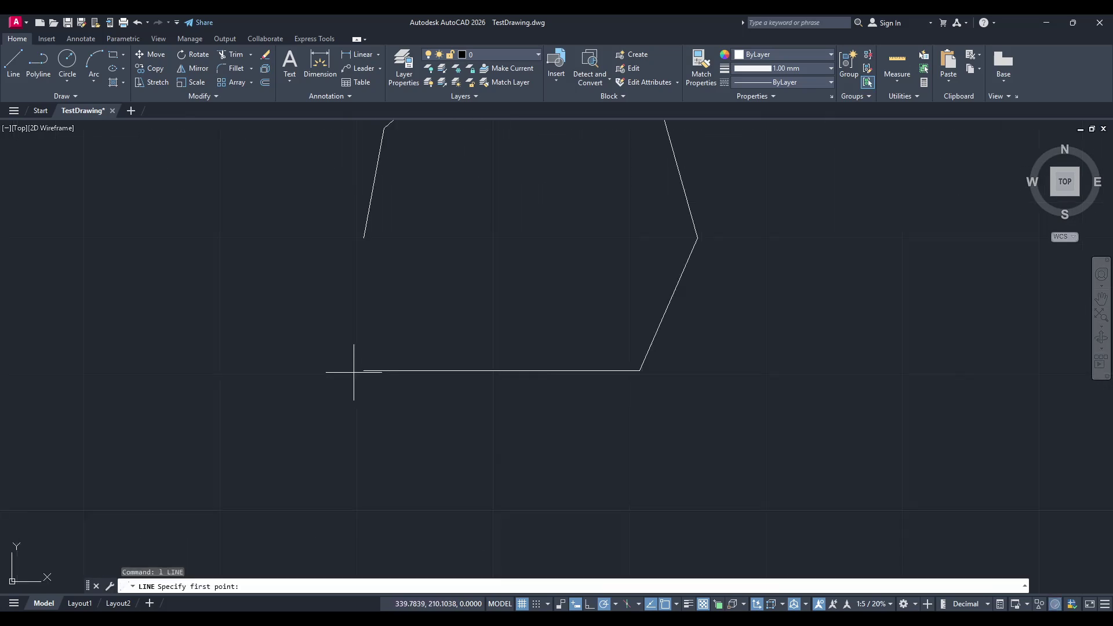
left_click(364, 370)
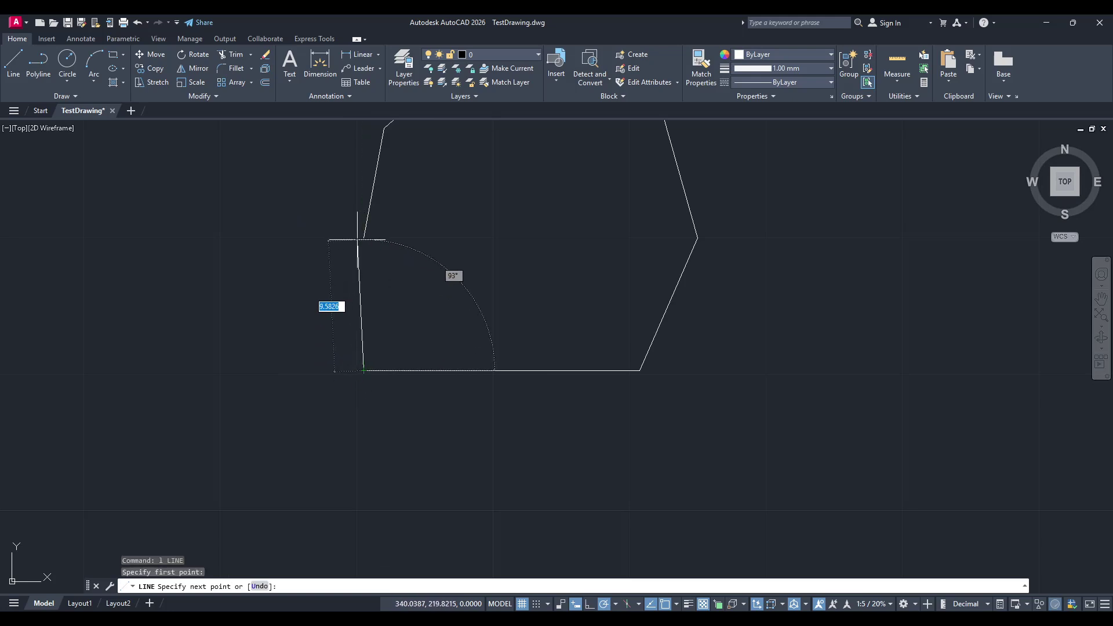
left_click(365, 238)
key("Escape")
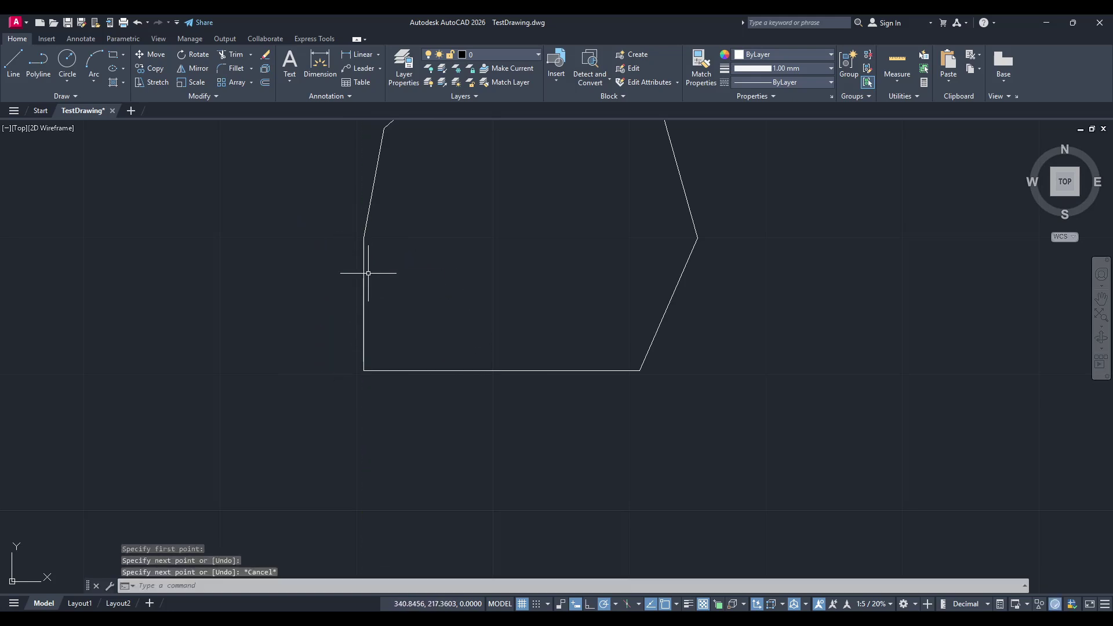
scroll(425, 353, "down", 2)
middle_click_drag(524, 367, 539, 399)
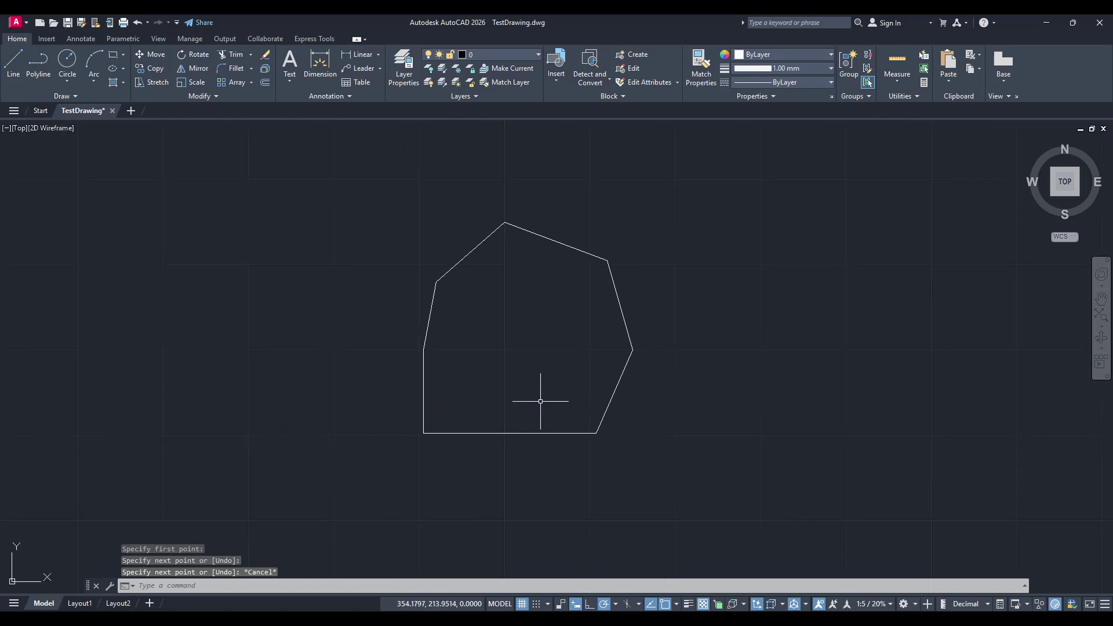
Step: Use PTYPE to set the point style to circle-with-cross at 5% relative to screen
type("ptype")
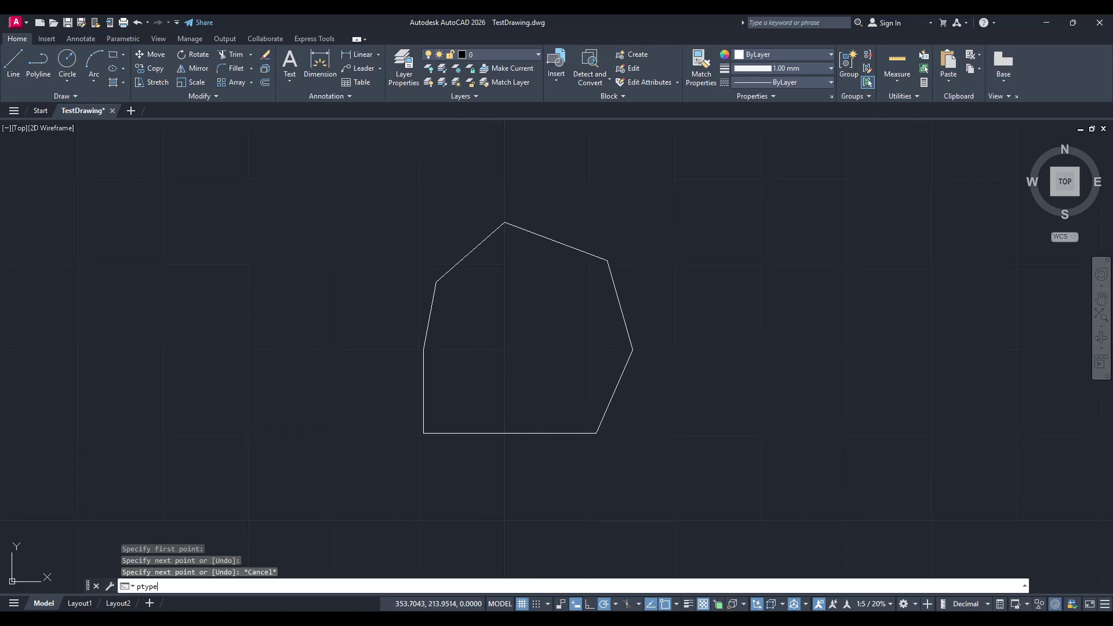
key("Return")
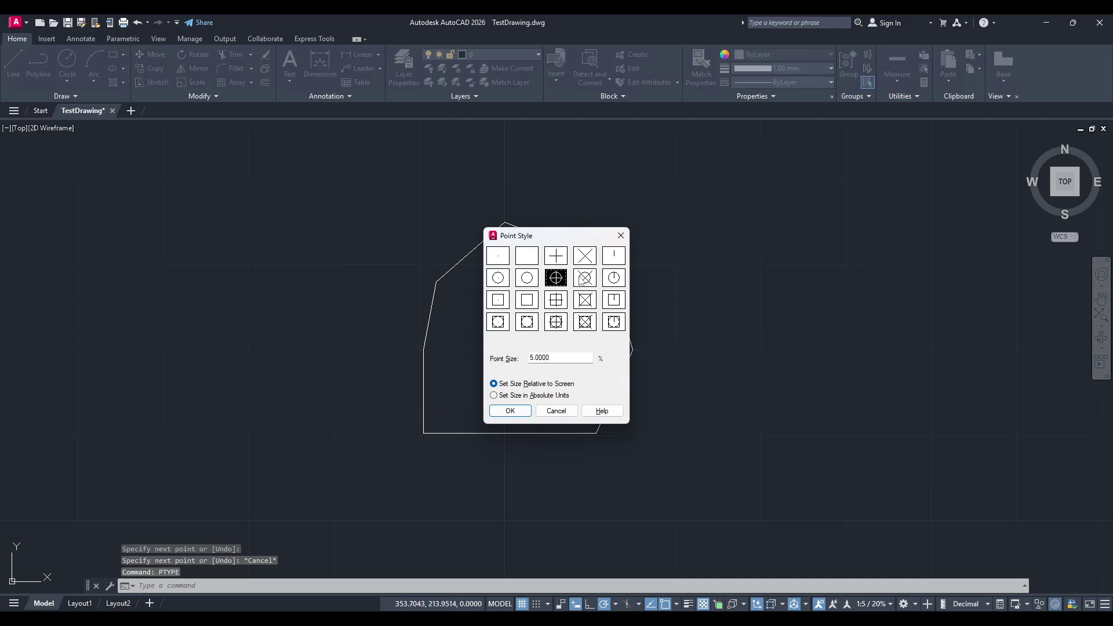
left_click(580, 281)
left_click(582, 260)
left_click(559, 258)
left_click(557, 277)
left_click(520, 414)
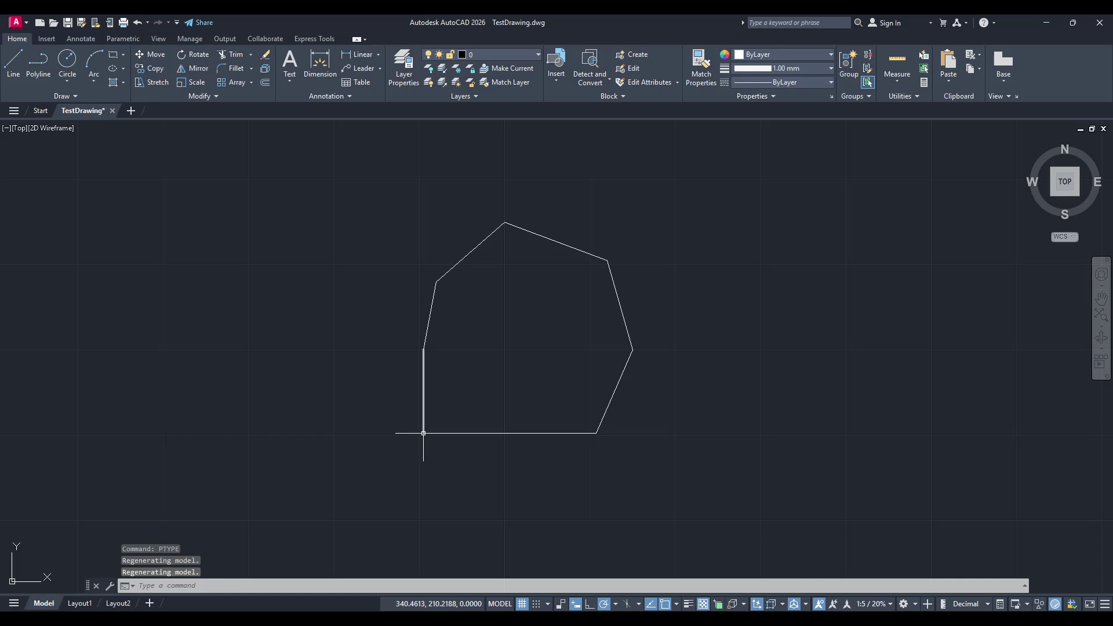
Step: Place point markers on the bottom-left, left and upper-left vertices
type("pp")
key("Return")
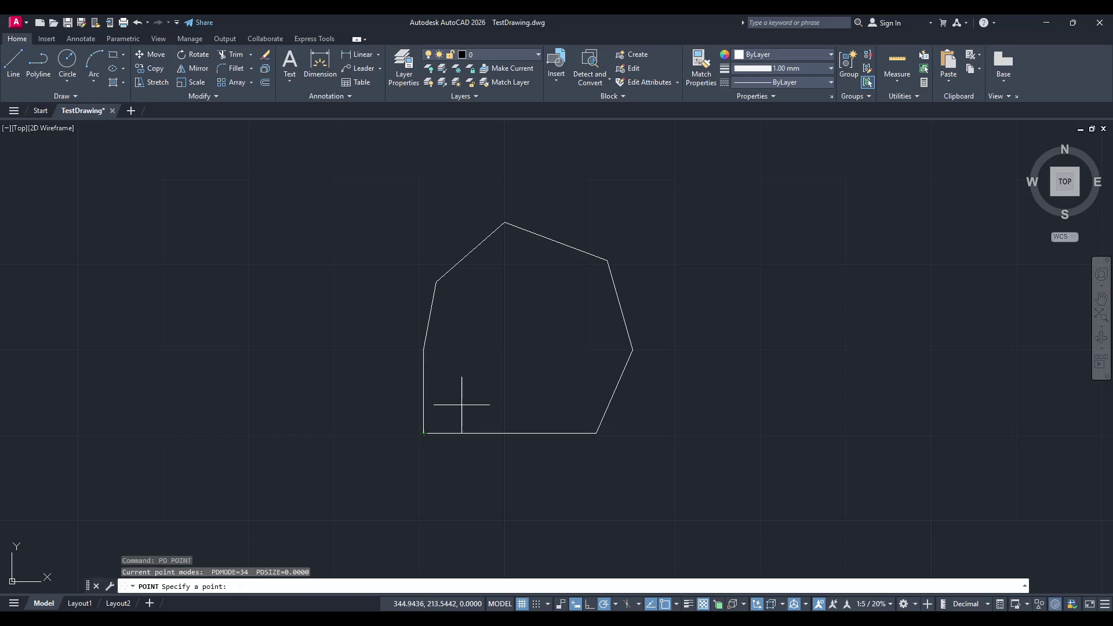
scroll(444, 414, "up", 2)
left_click(411, 444)
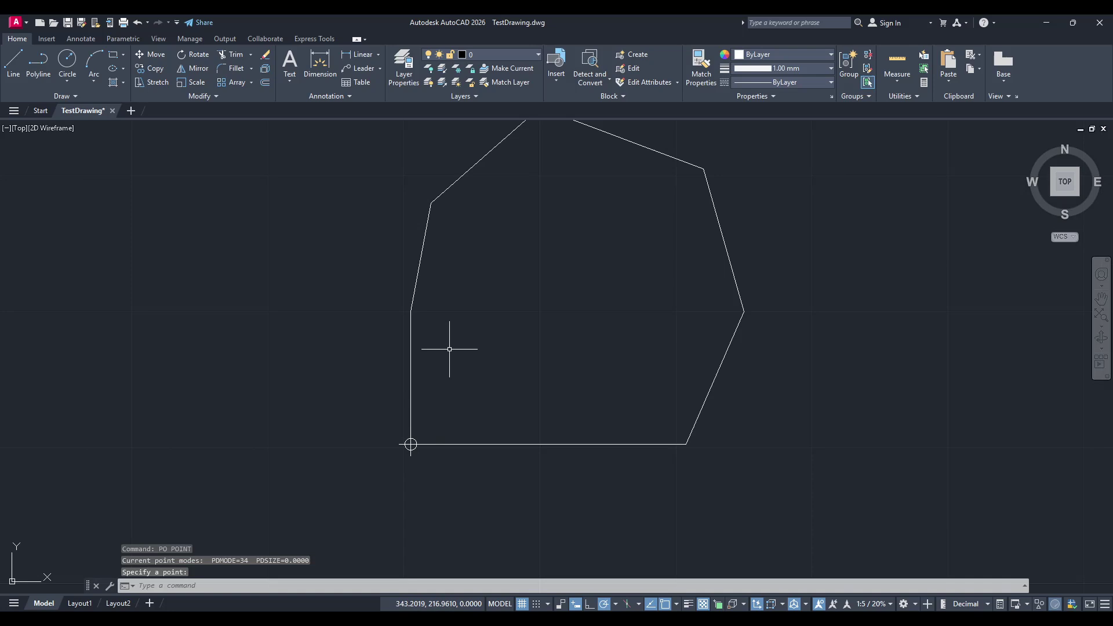
key("Return")
left_click(412, 311)
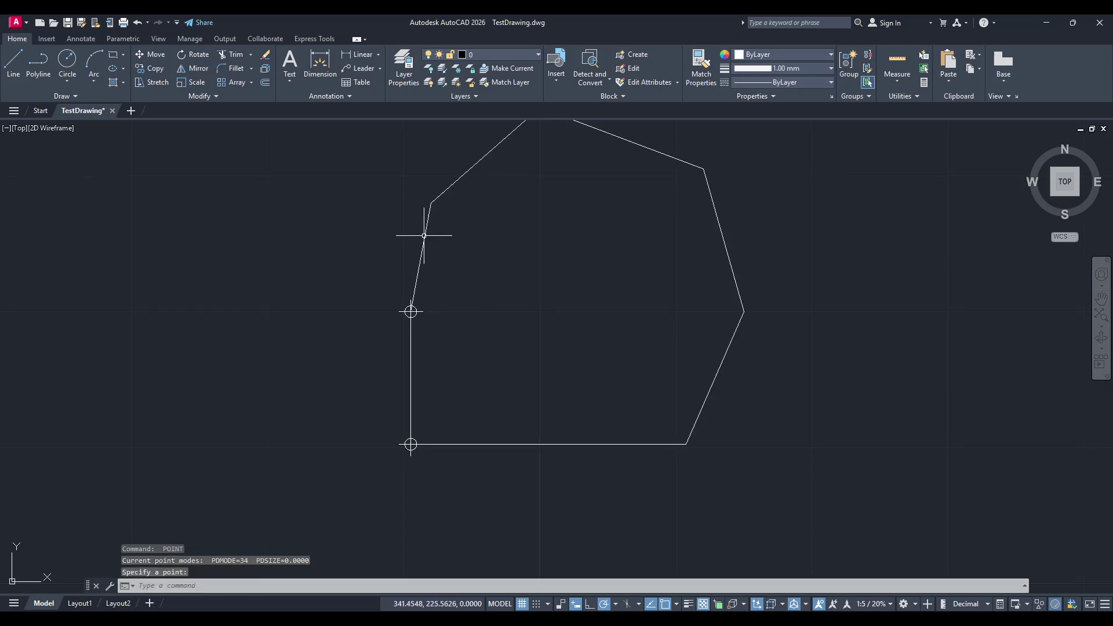
key("Return")
left_click(432, 203)
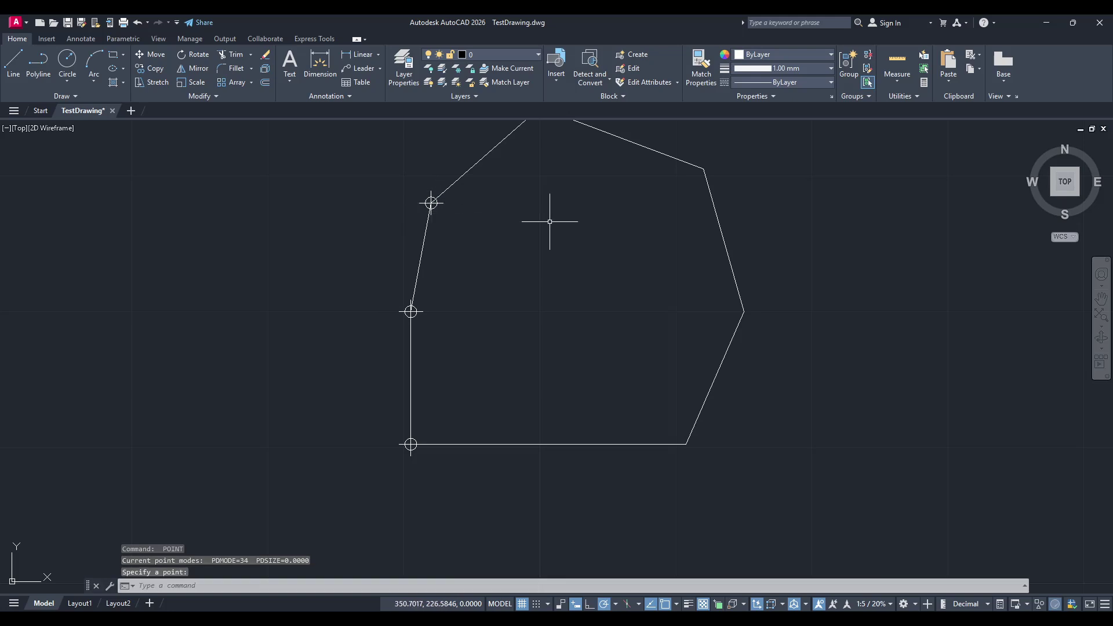
Step: Place point markers on the top, upper-right, right and bottom-right vertices
middle_click_drag(549, 221, 502, 336)
key("Return")
left_click(499, 207)
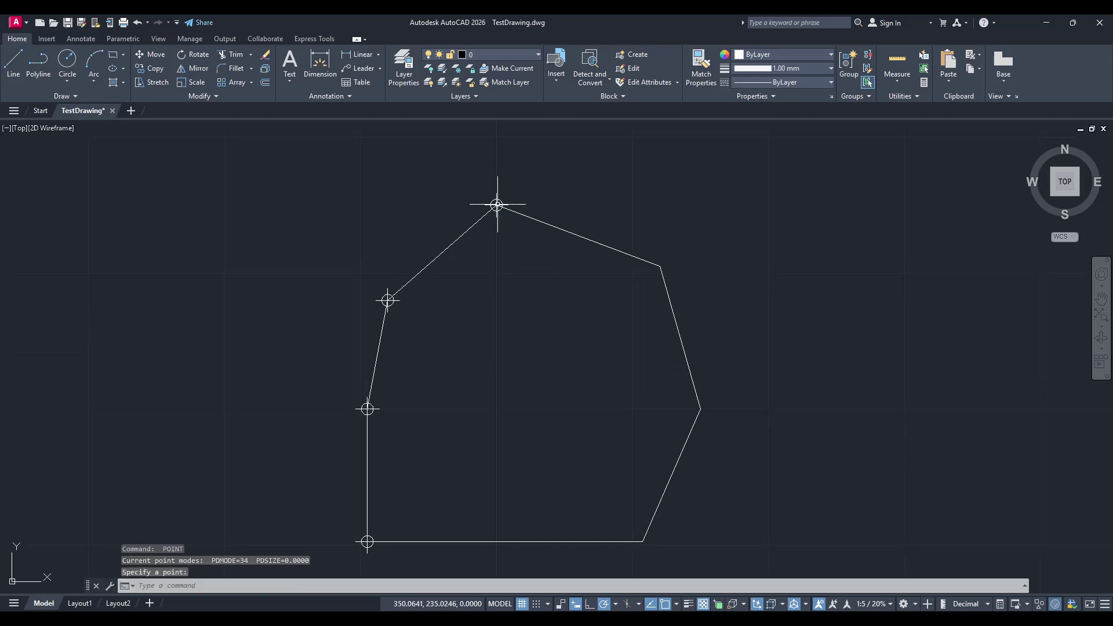
key("Return")
left_click(659, 259)
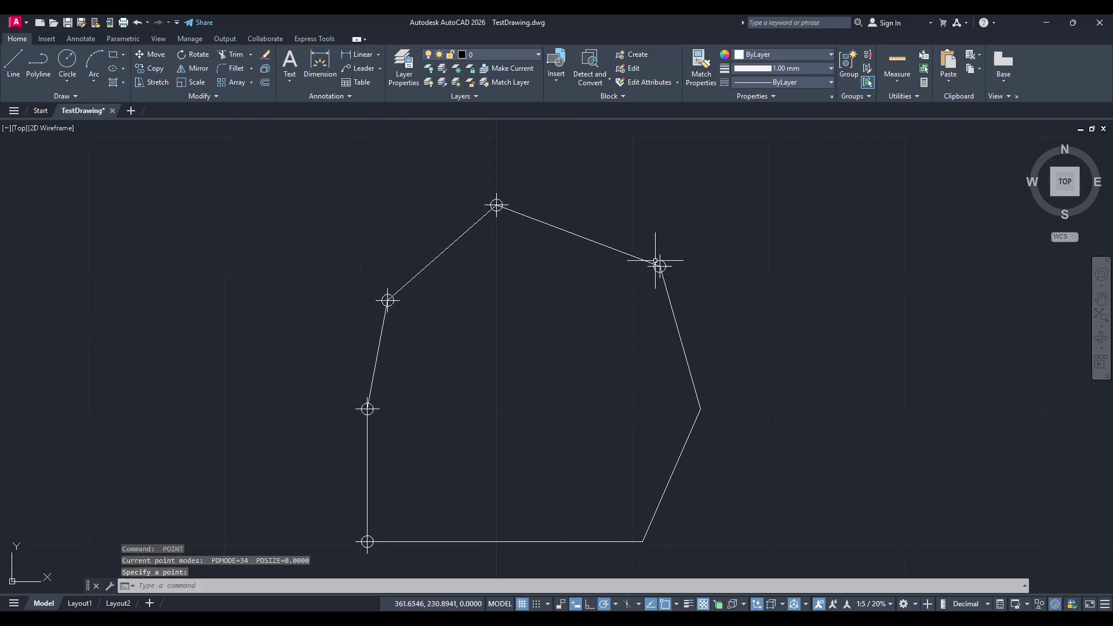
key("Return")
left_click(699, 404)
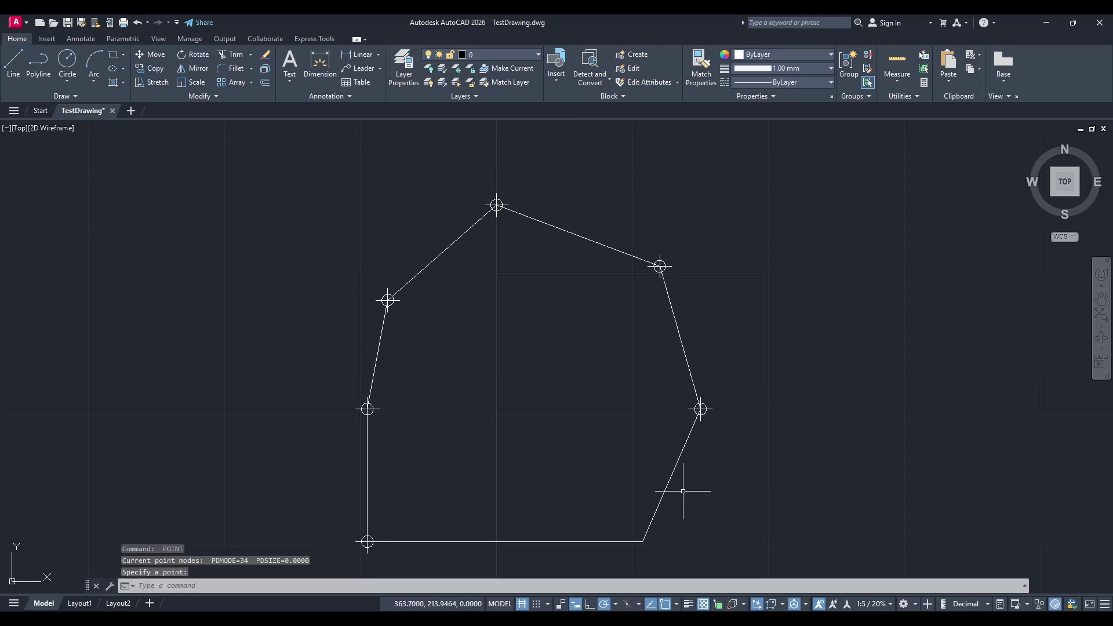
key("Return")
left_click(646, 539)
Step: Add one more point marker at the bottom edge's midpoint
middle_click_drag(648, 481, 646, 427)
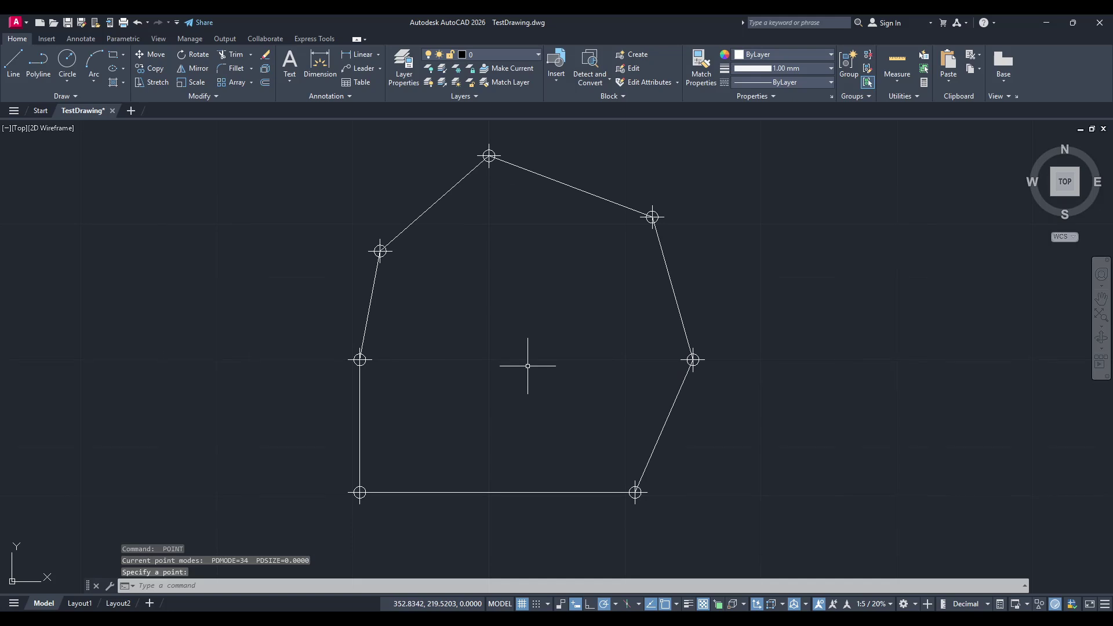
scroll(529, 365, "down", 2)
scroll(499, 375, "up", 2)
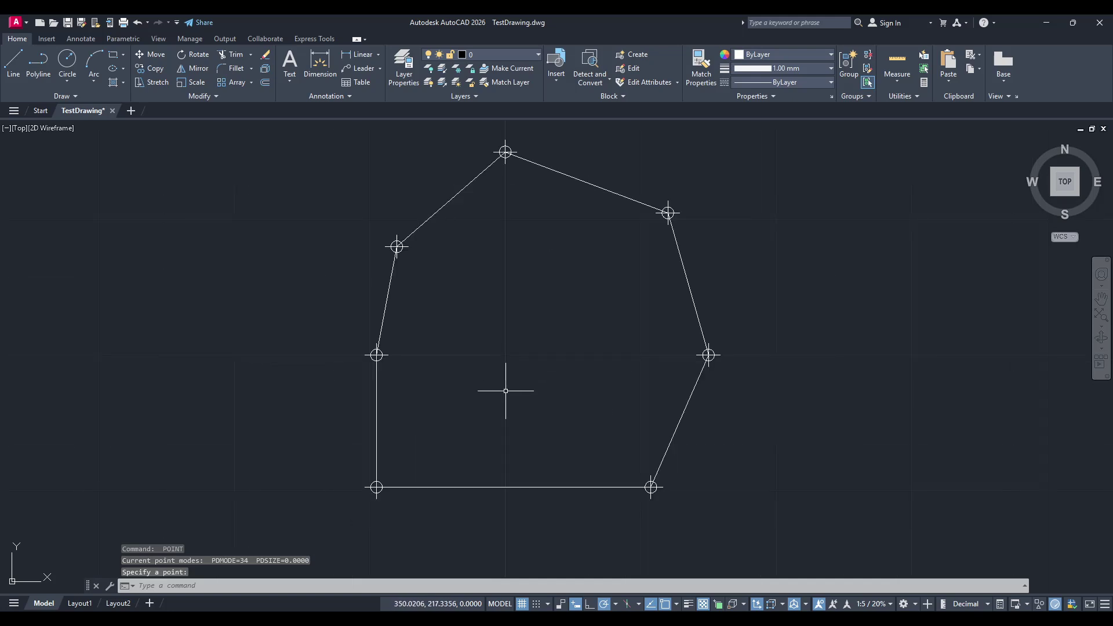
key("Return")
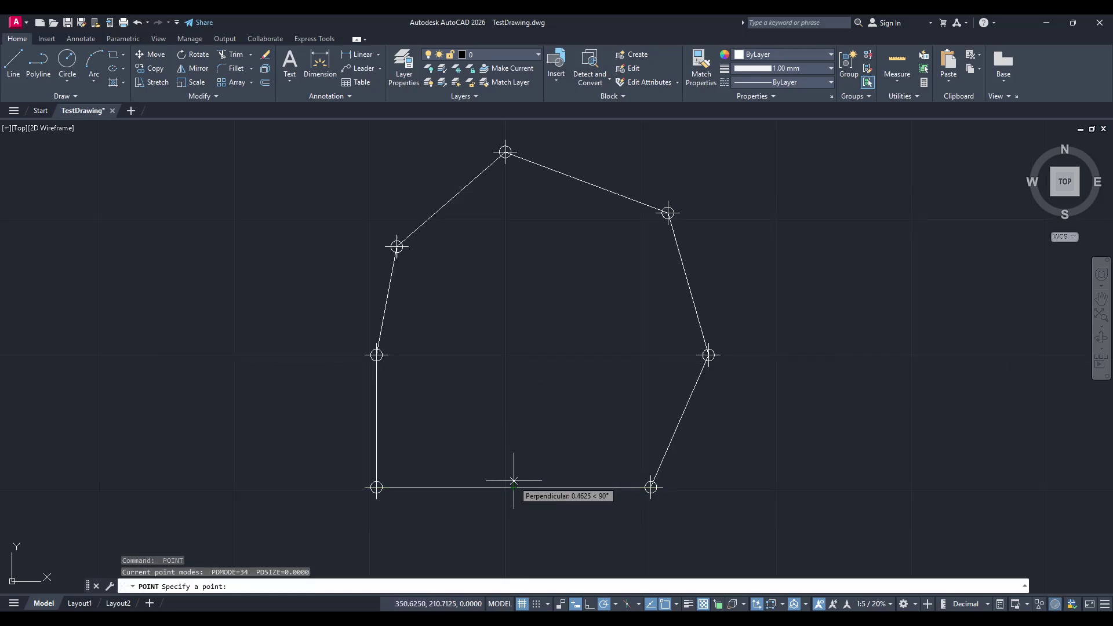
left_click(519, 486)
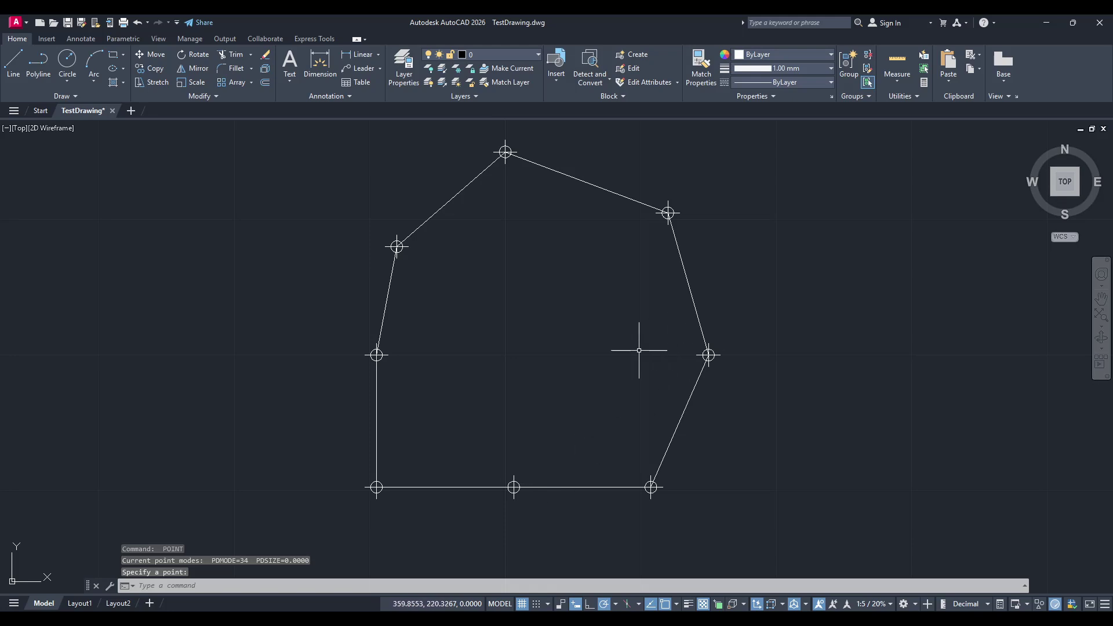
Step: Undo the bottom-midpoint marker and recentre the outline in the view
mouse_move(597, 329)
middle_mouse_down()
mouse_move(515, 351)
mouse_move(642, 341)
middle_mouse_up()
key("ctrl+z")
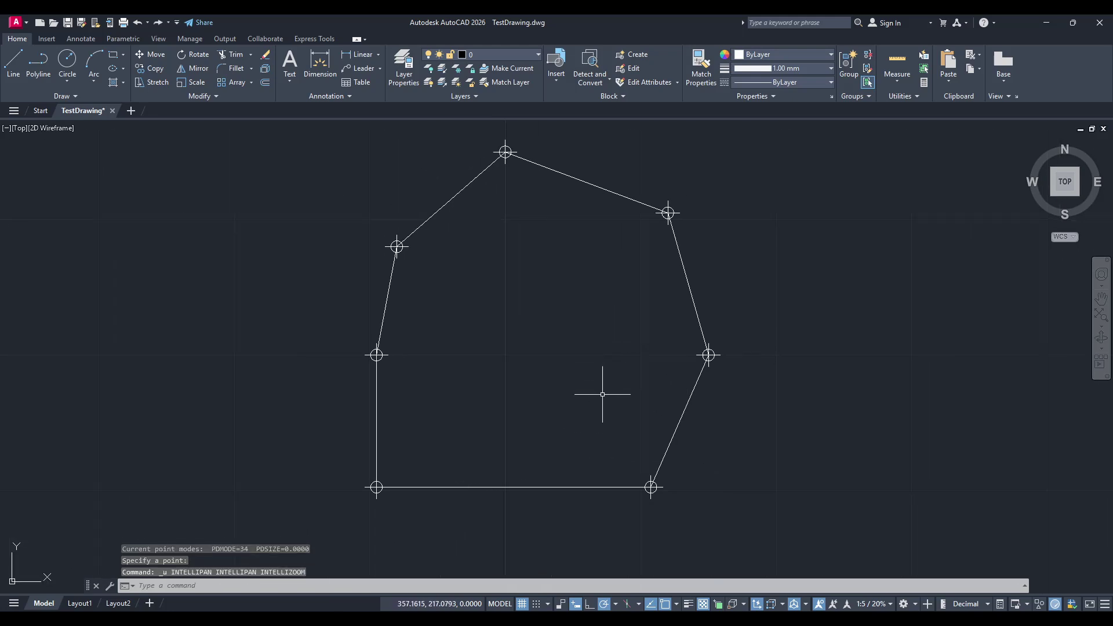
middle_click_drag(509, 298, 546, 309)
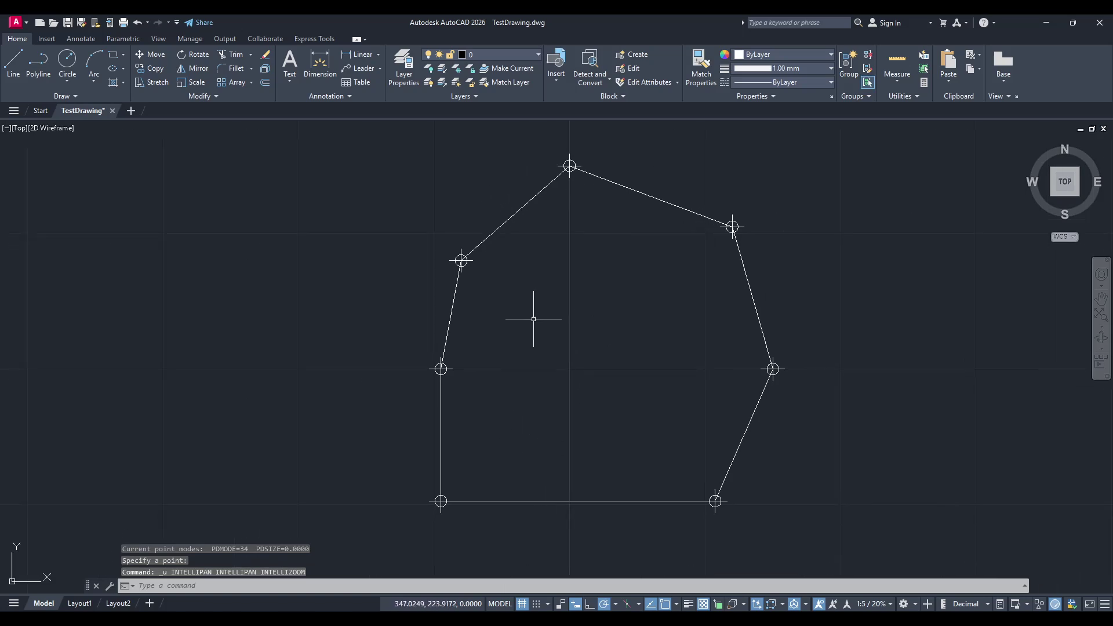
middle_click_drag(603, 345, 542, 338)
scroll(544, 341, "down", 2)
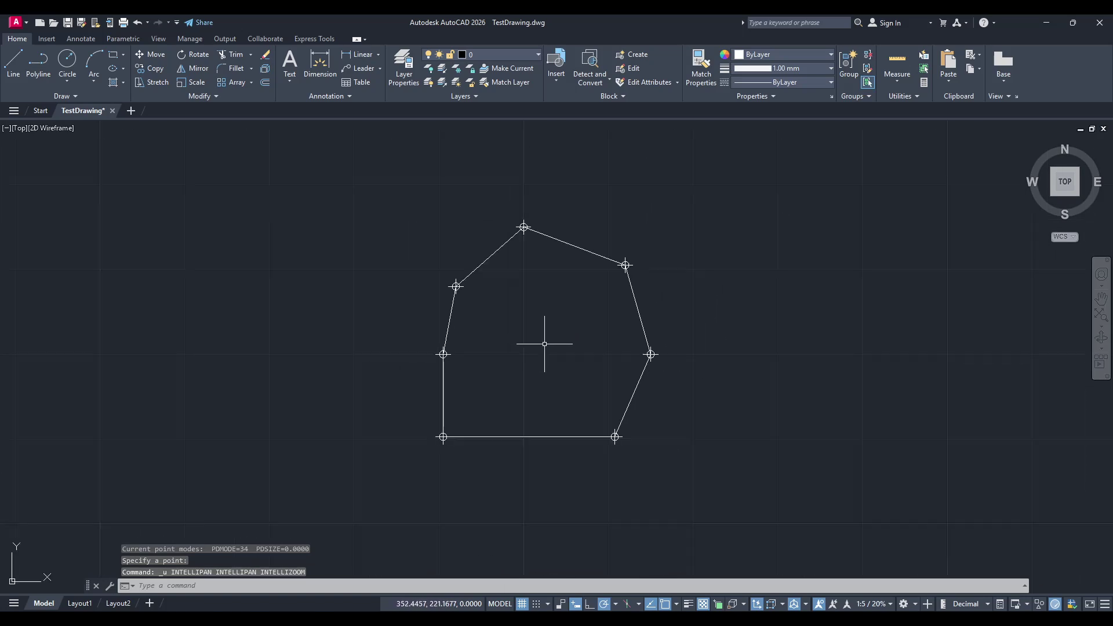
scroll(546, 347, "up", 2)
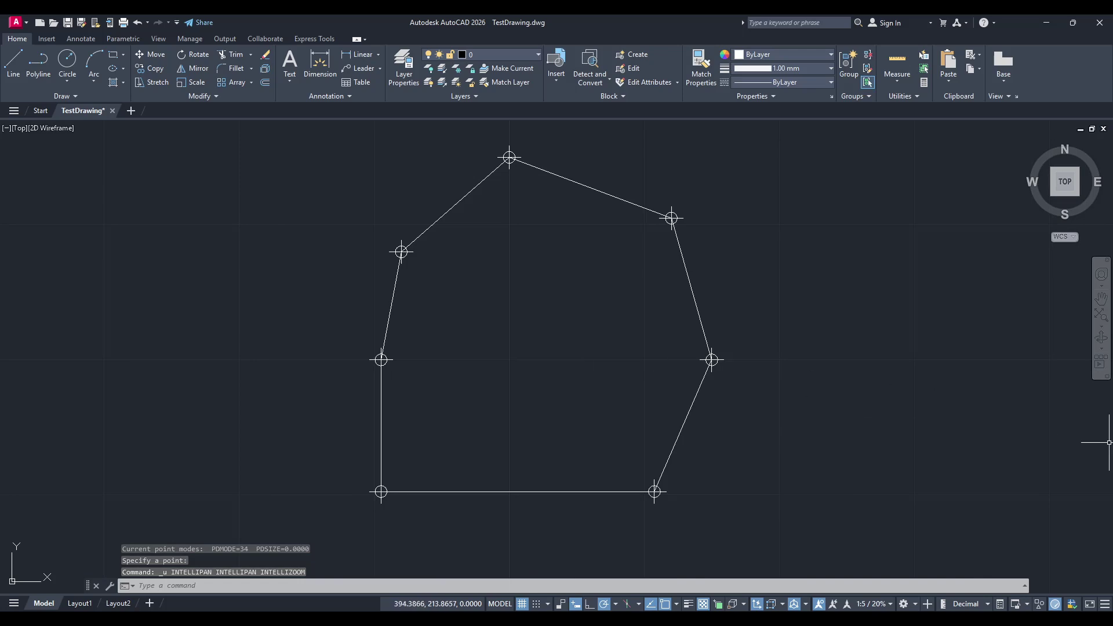